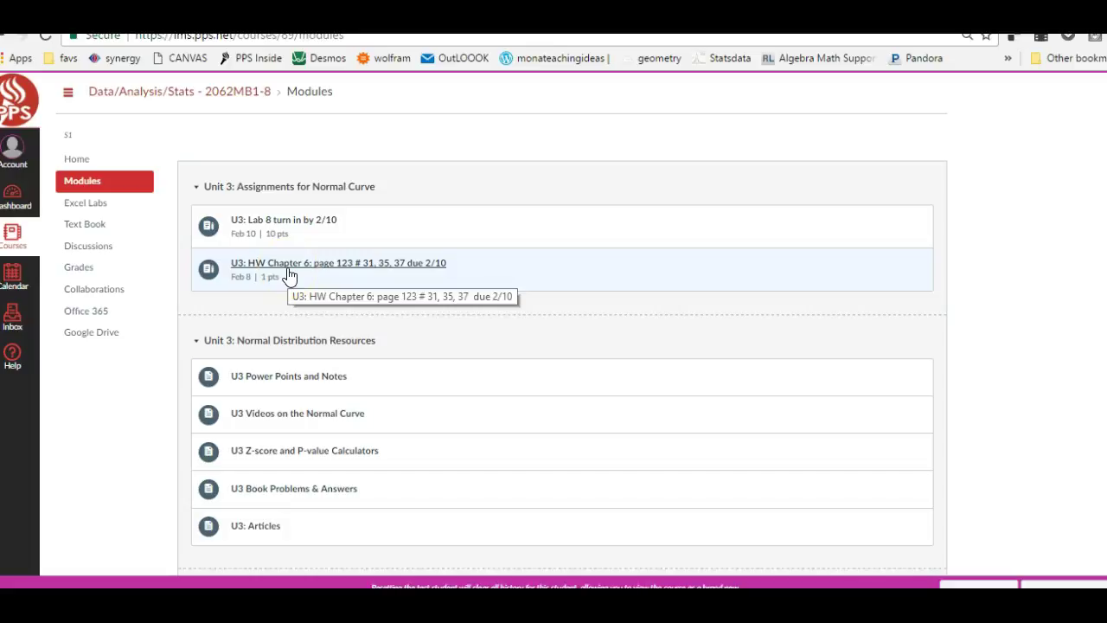
Step: Open the normal distribution calculator from the U3 Z-score and P-value Calculators page in the Unit 3 resources
click(423, 273)
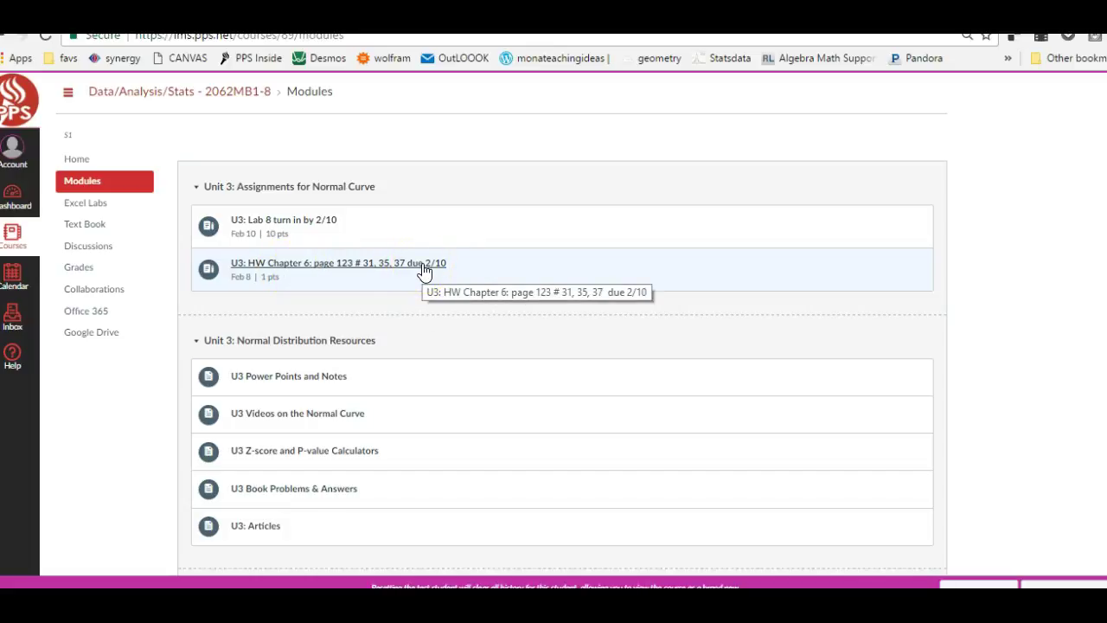
click(398, 227)
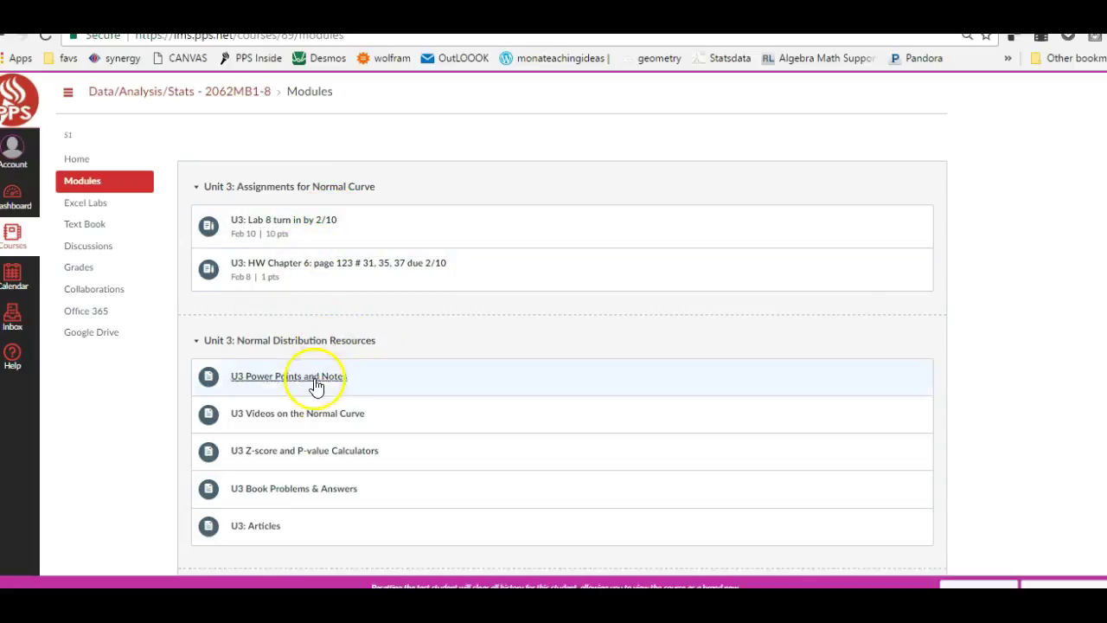
click(301, 460)
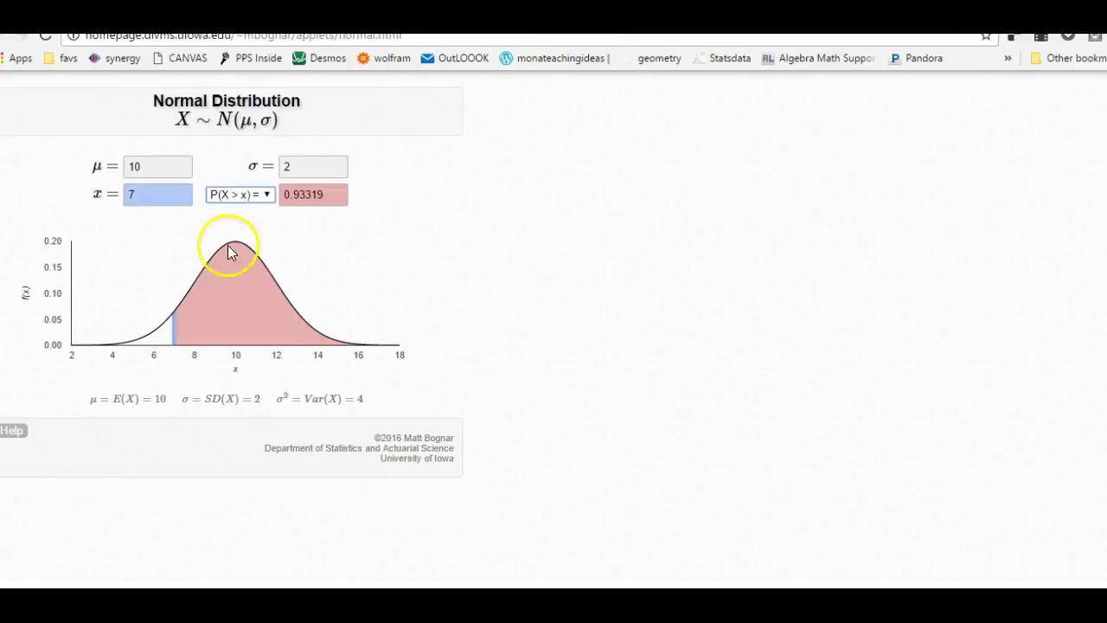
Step: Set the normal distribution's mean to 20, its standard deviation to 5 and x to 15
double_click(141, 167)
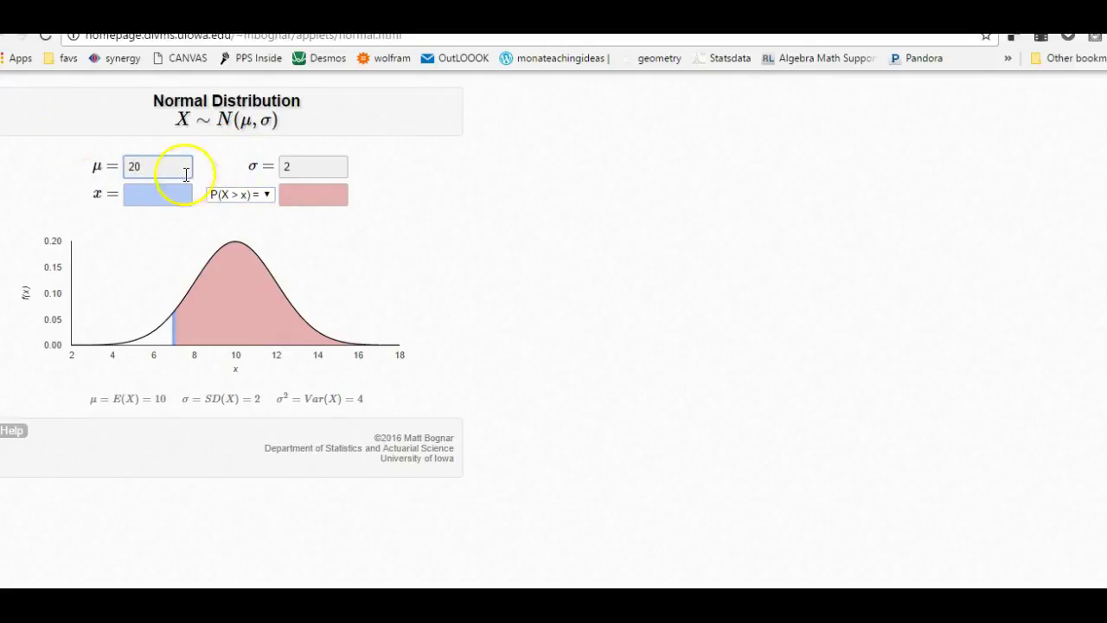
double_click(281, 166)
text(5)
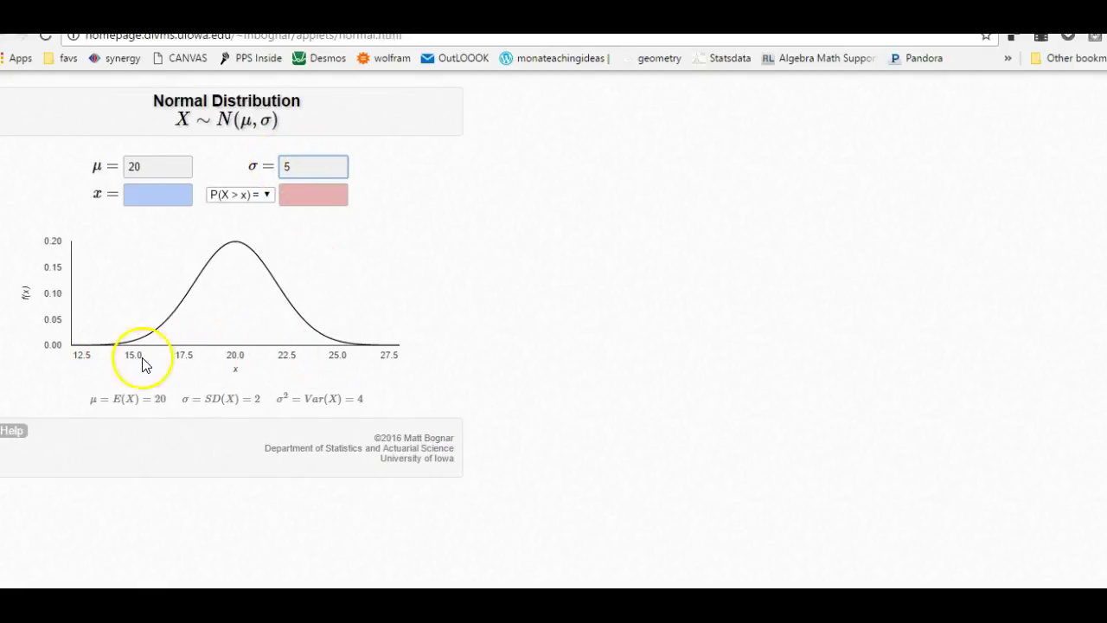
click(150, 194)
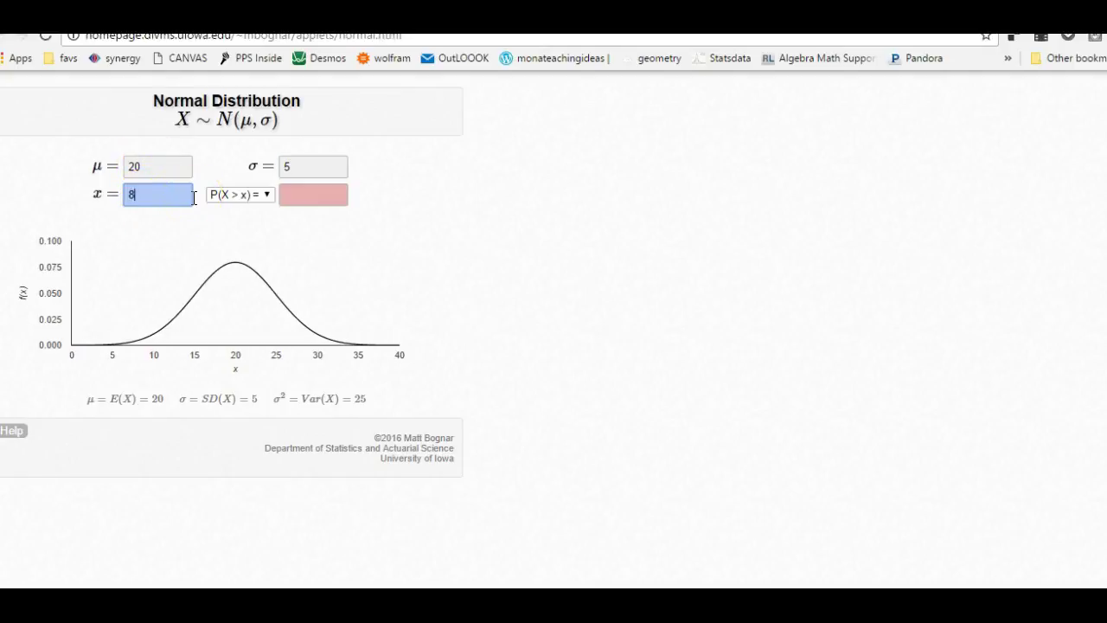
Step: Calculate the upper-tail probability P(X > x), and switch the calculation to the lower tail P(X < x)
click(268, 196)
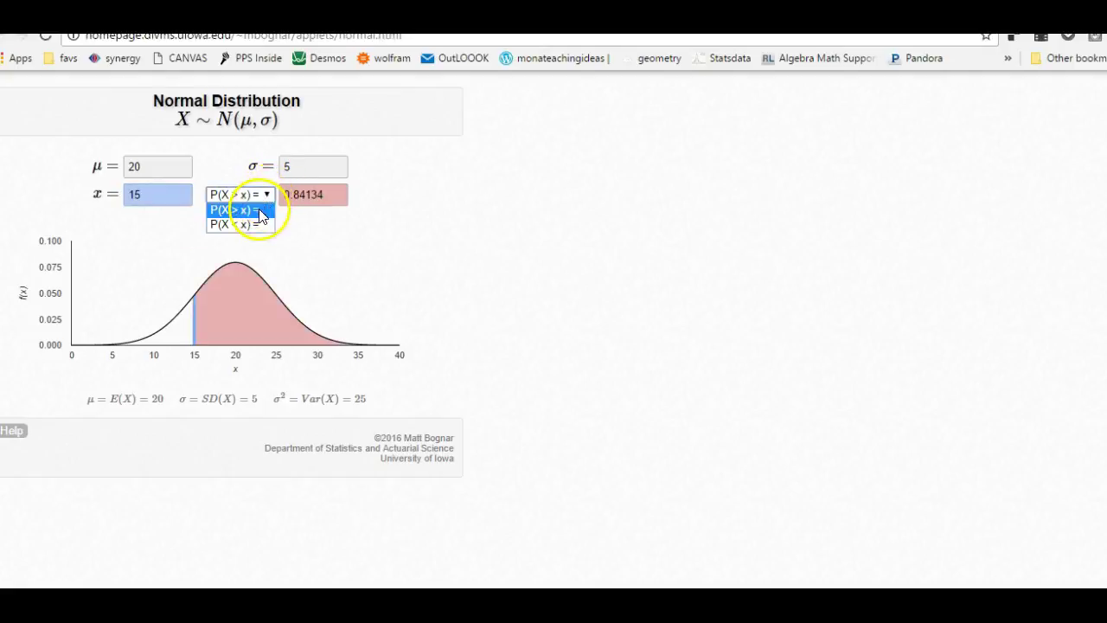
click(261, 210)
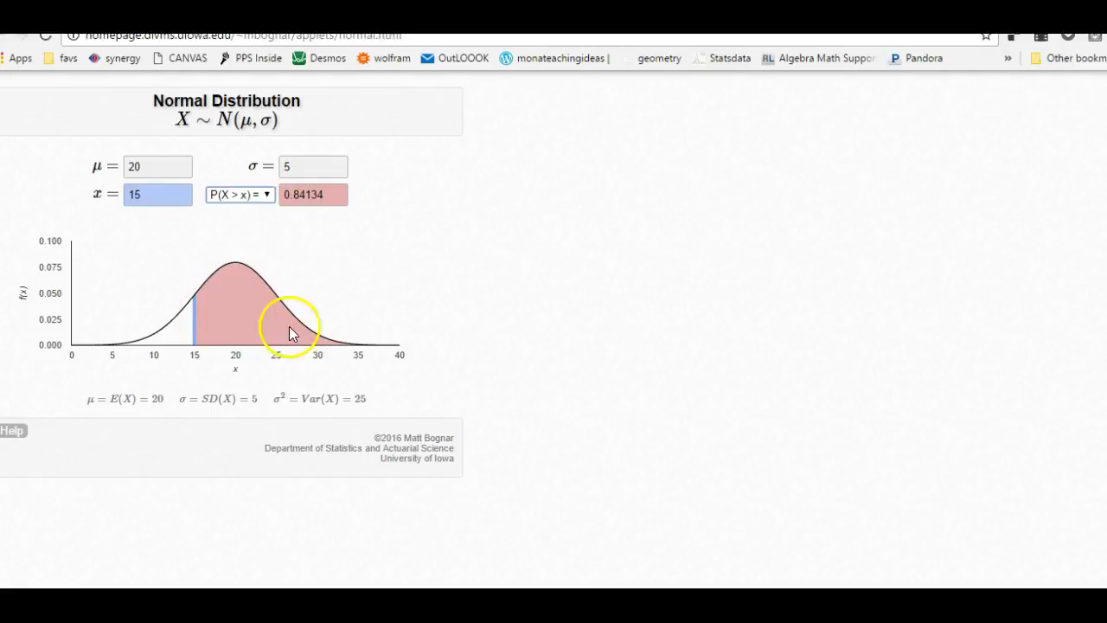
click(268, 197)
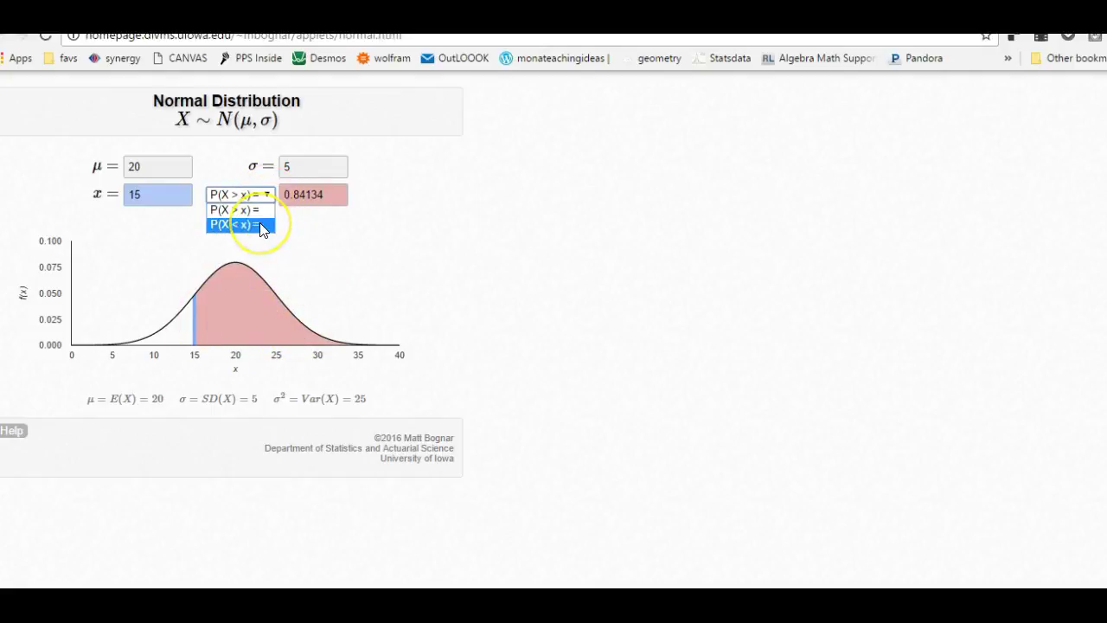
click(262, 225)
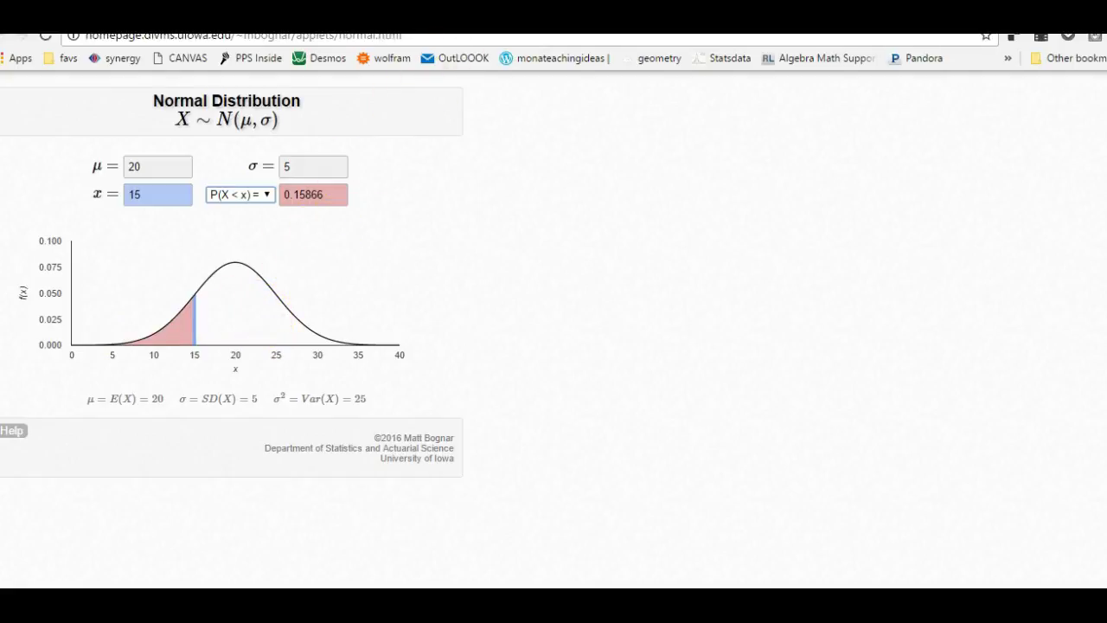
Step: Go to the course calendar and review the U3 Day 7 entry's details for February 8, including its notes, book problems and homework
key(ctrl+Tab)
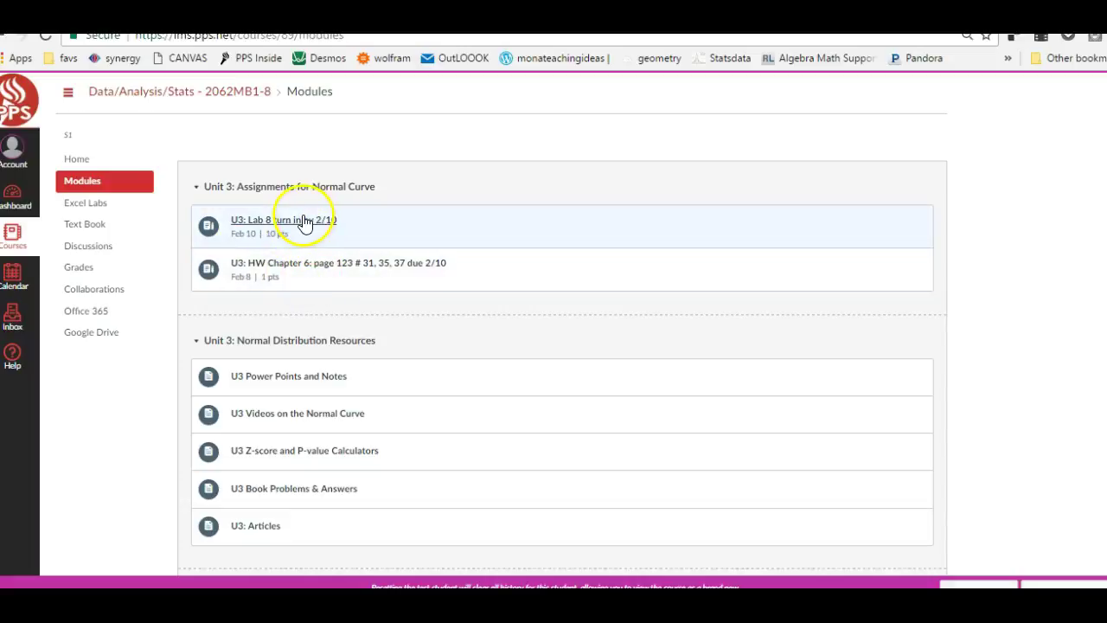
key(ctrl+Tab)
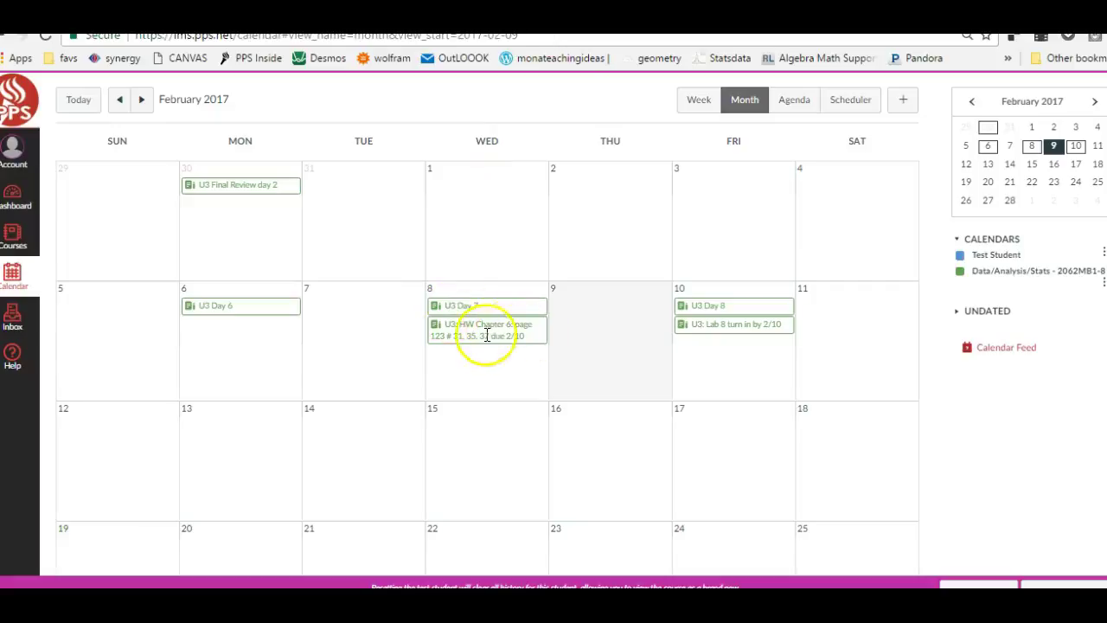
click(485, 307)
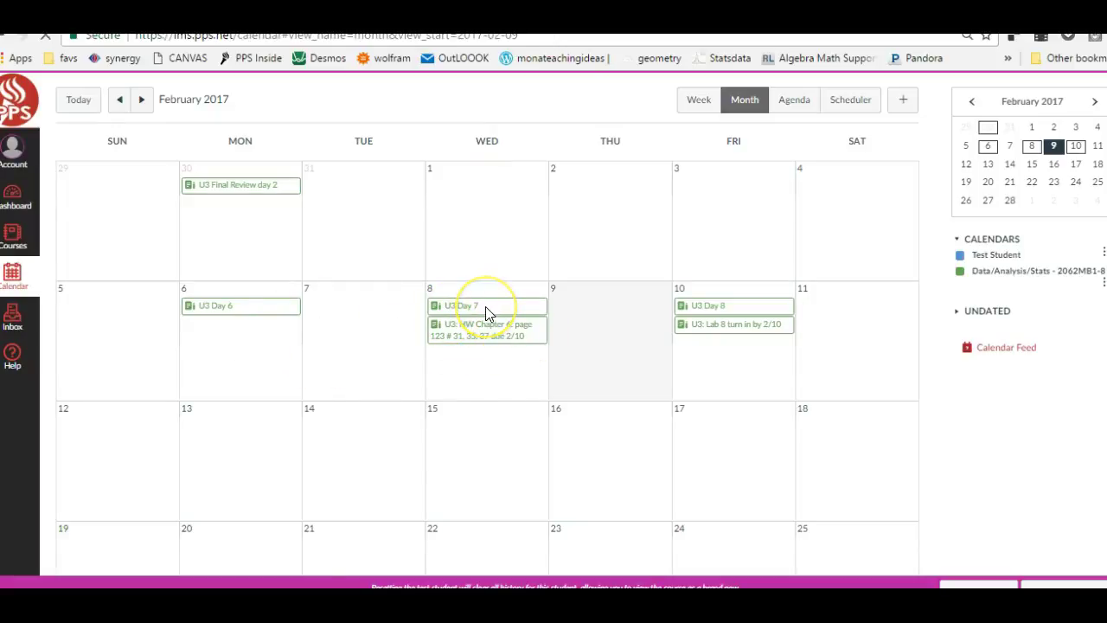
scroll(488, 393, down, 3)
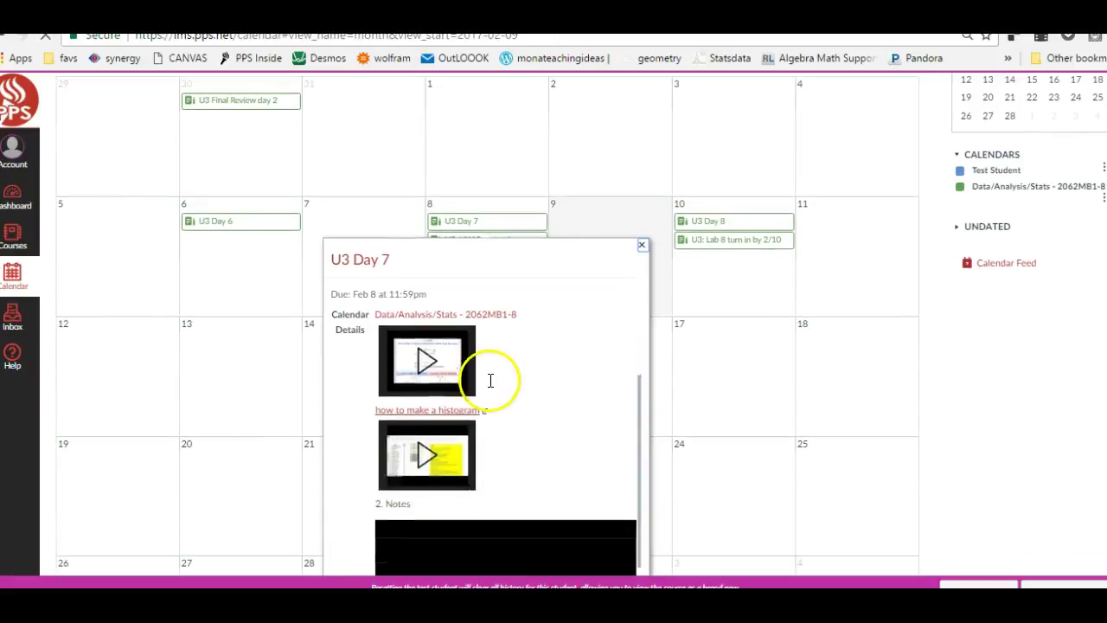
scroll(489, 386, down, 5)
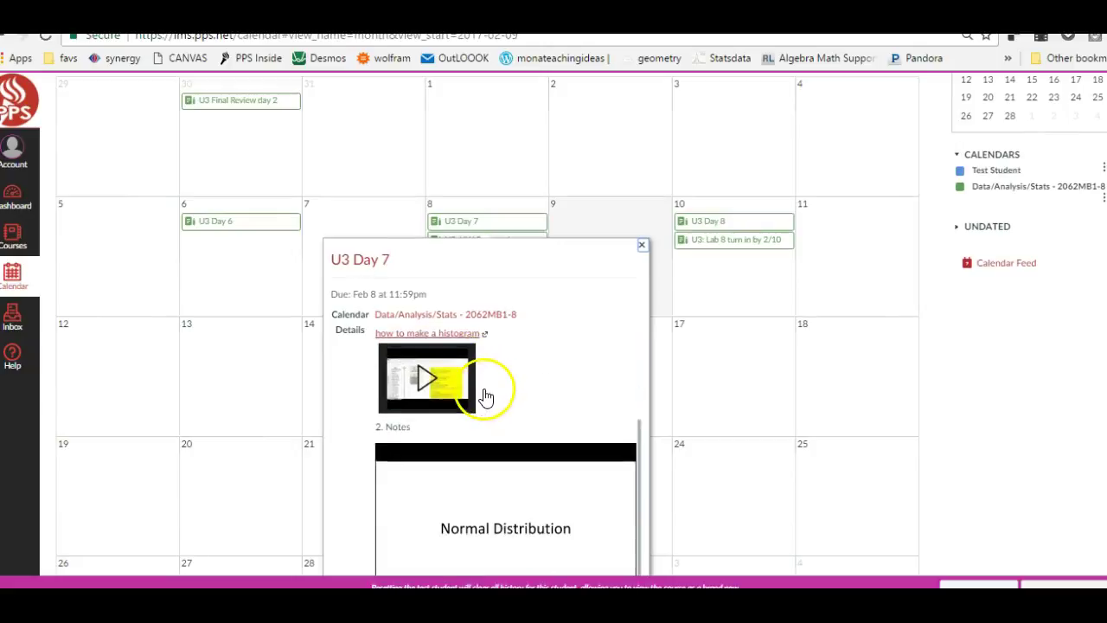
scroll(502, 432, down, 3)
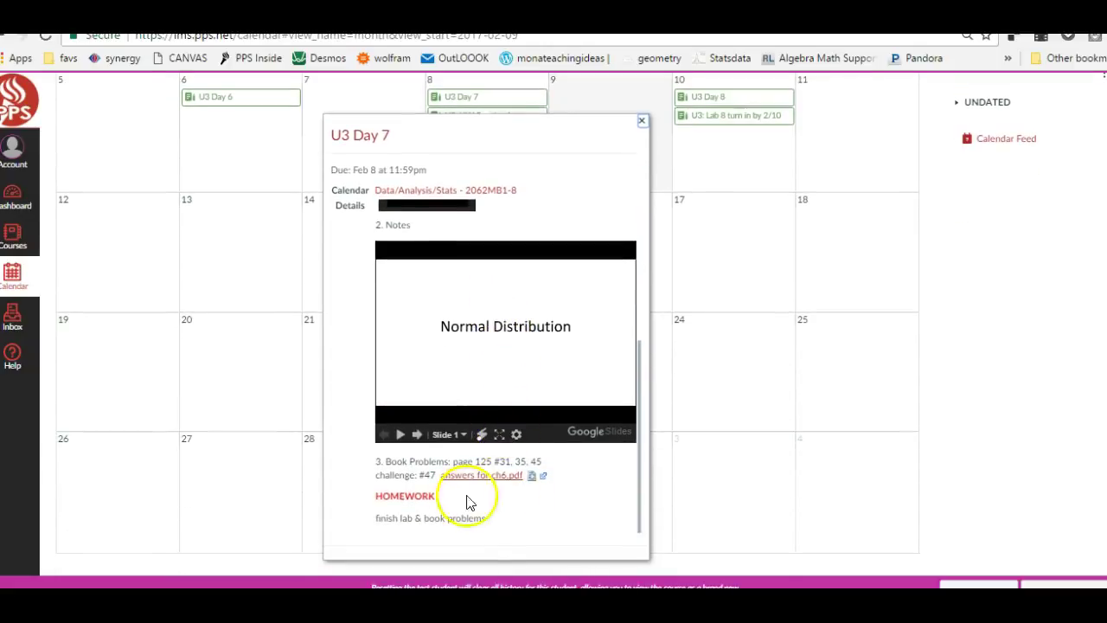
click(642, 121)
scroll(644, 190, up, 3)
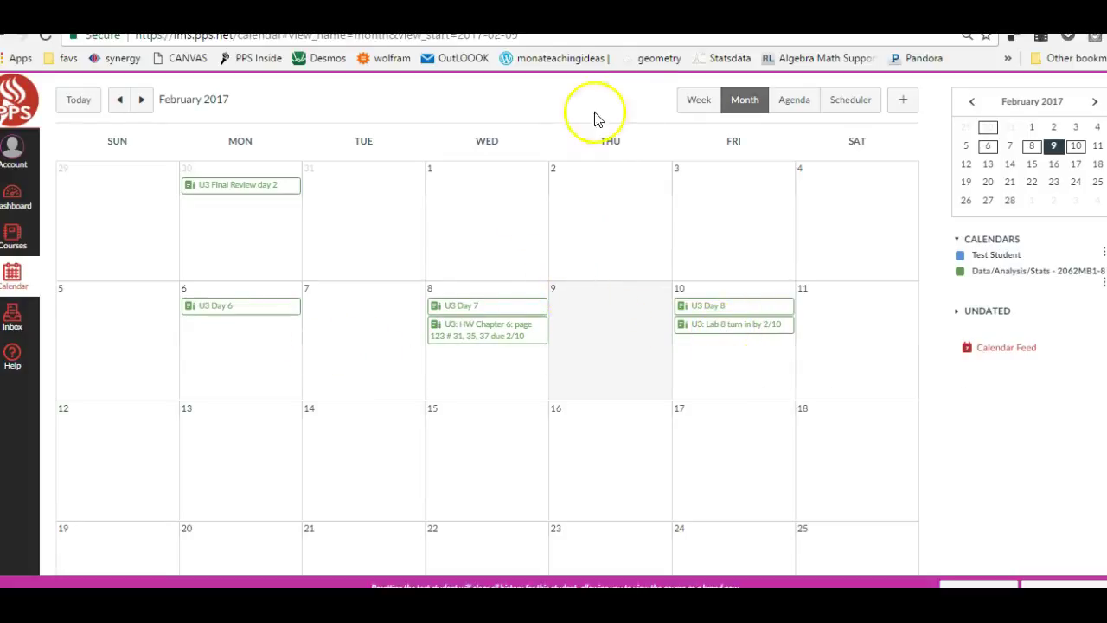
Step: Return to the Data/Analysis/Stats course and open its home page to check the To Do list
key(alt+Left)
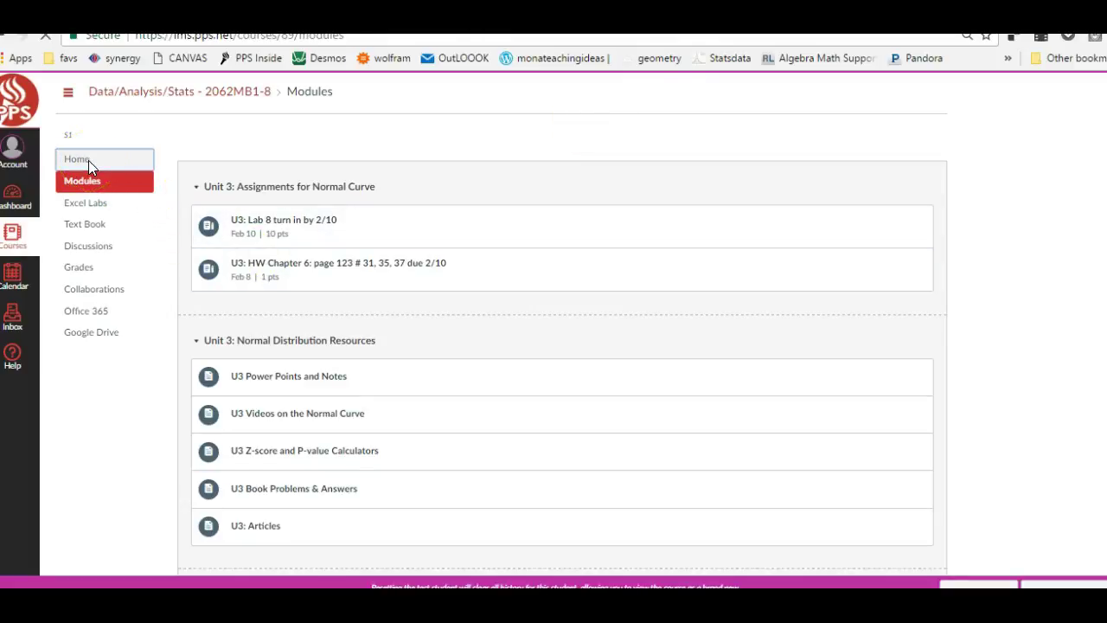
click(88, 160)
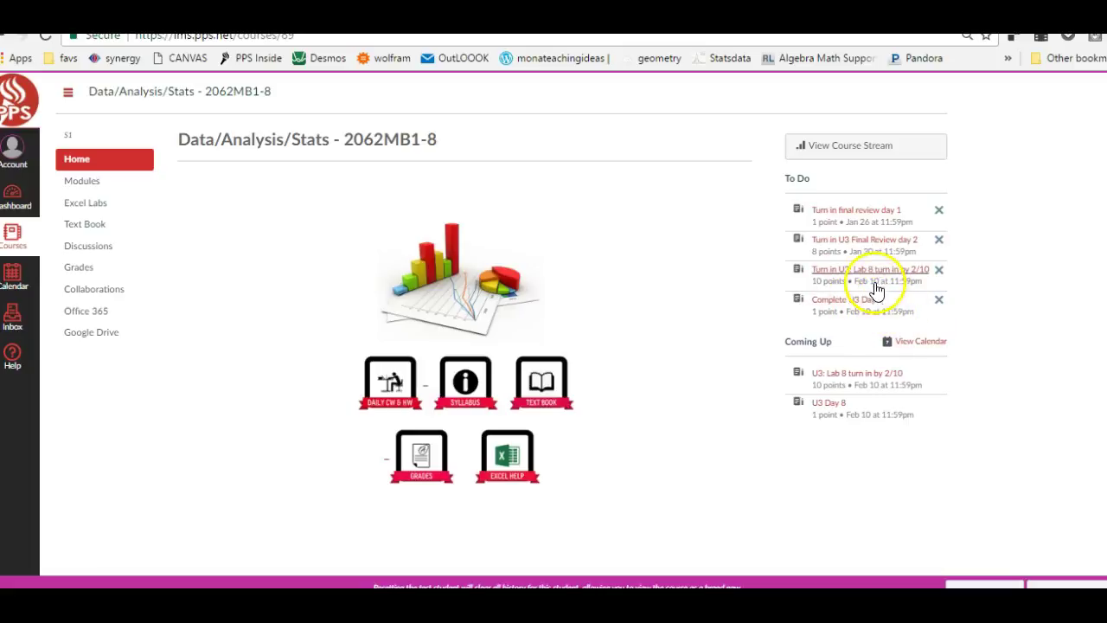
click(867, 232)
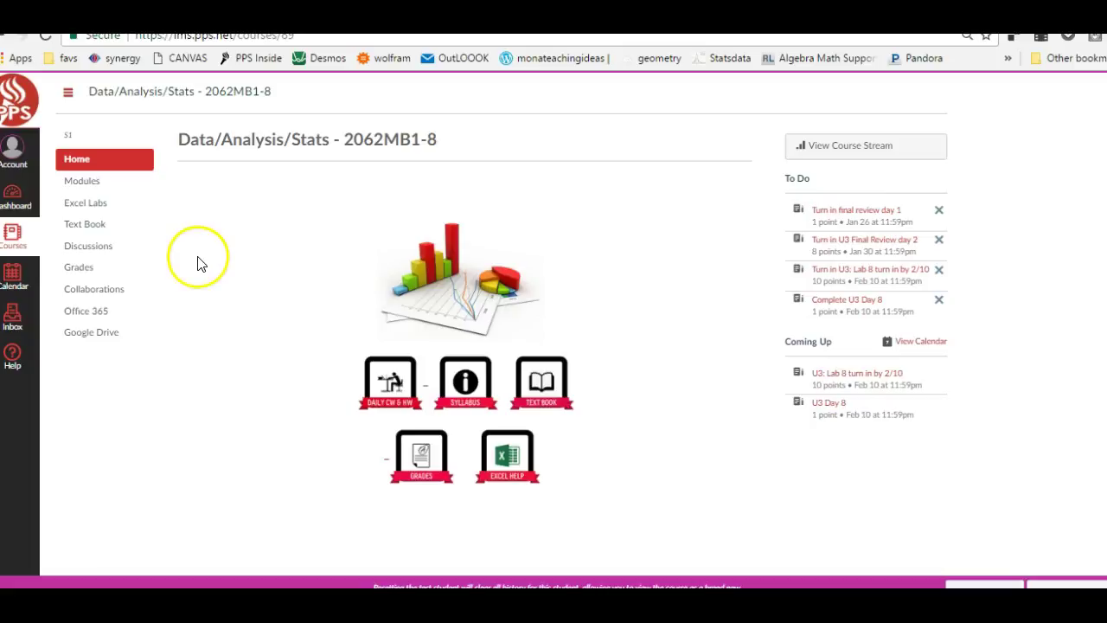
Step: Open the Questions for Class Survey discussion, read its instructions and posts, and open a reply to the main topic
click(115, 250)
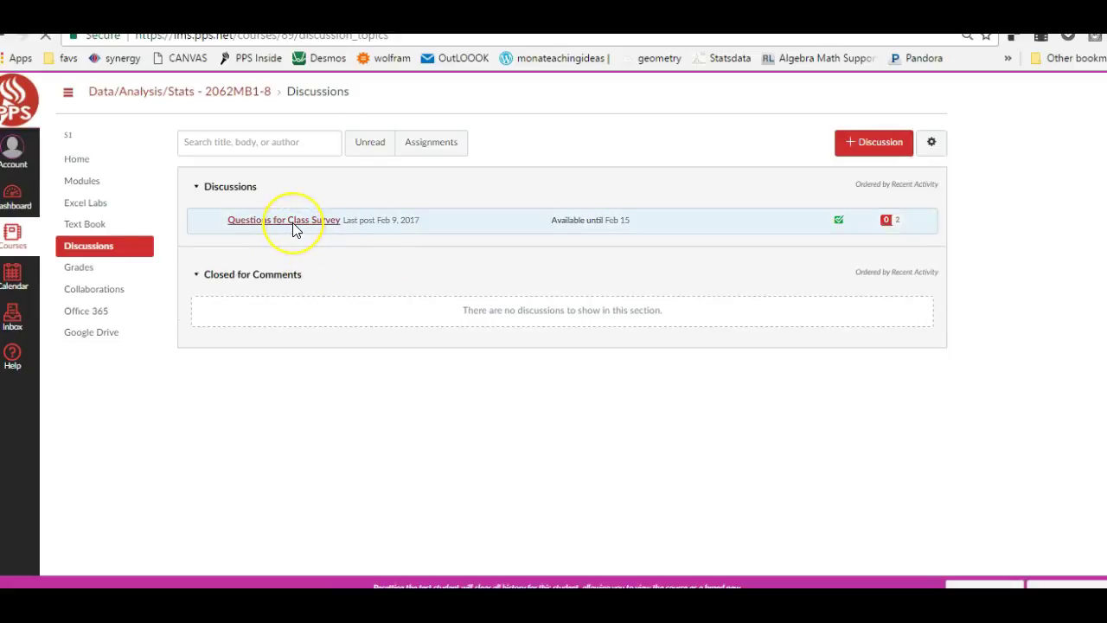
click(294, 226)
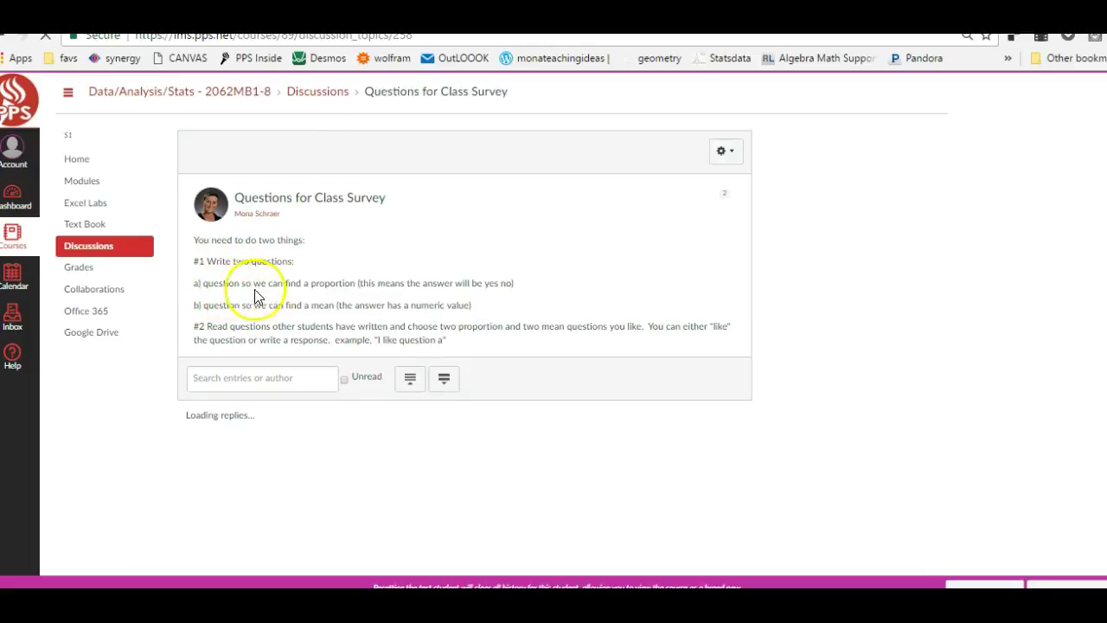
scroll(403, 385, down, 2)
scroll(400, 391, down, 2)
scroll(397, 387, up, 1)
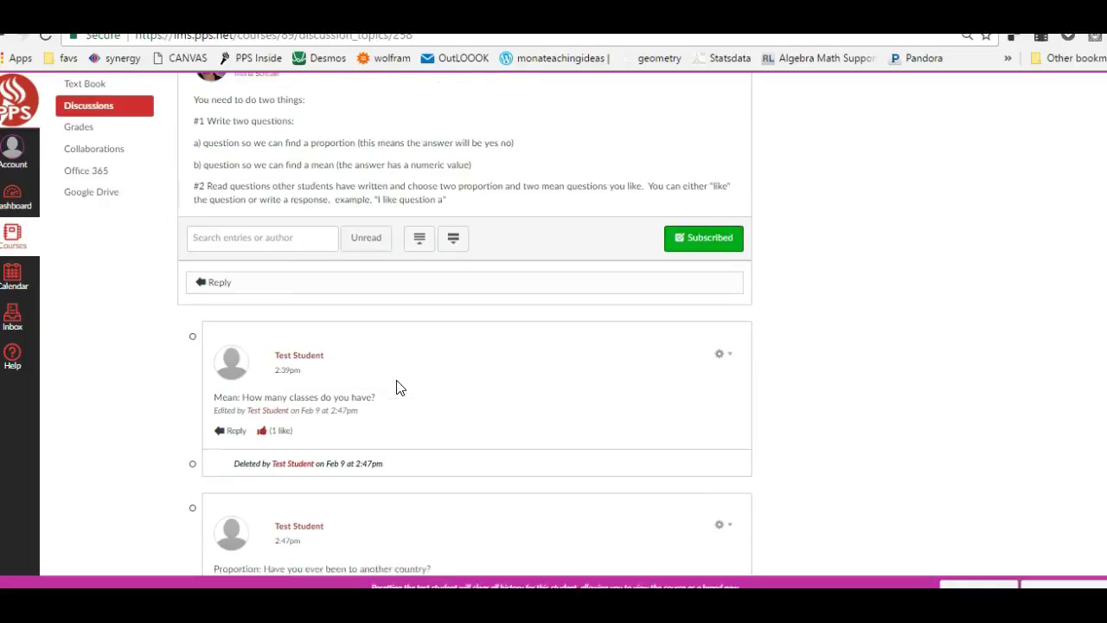
click(286, 292)
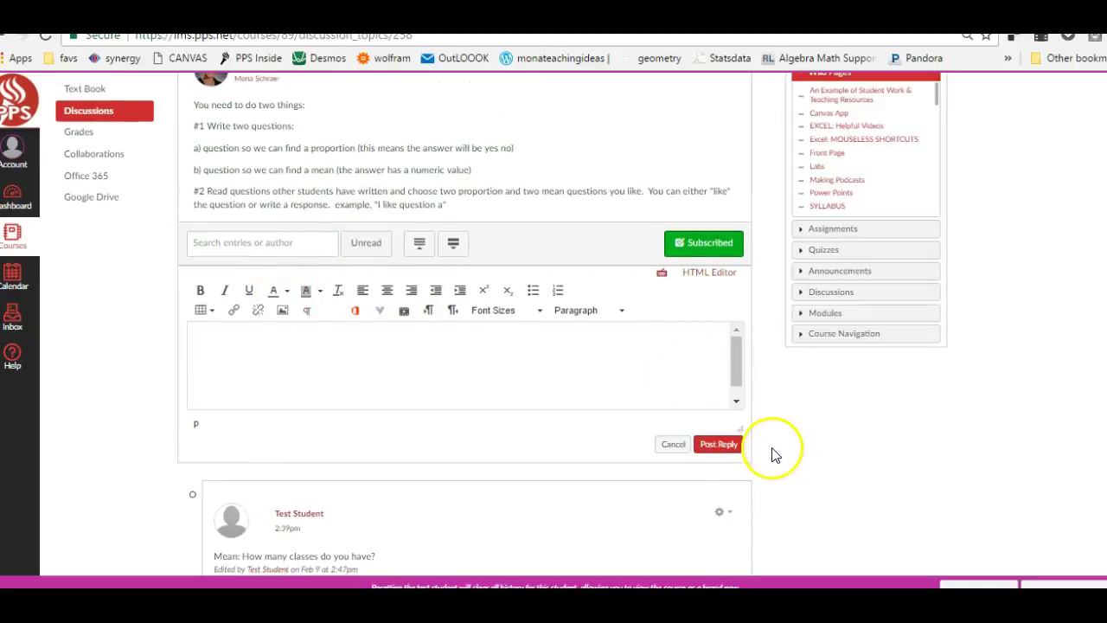
Step: Highlight the Mean and Proportion labels in the two student posts and clear the selection
scroll(773, 453, down, 5)
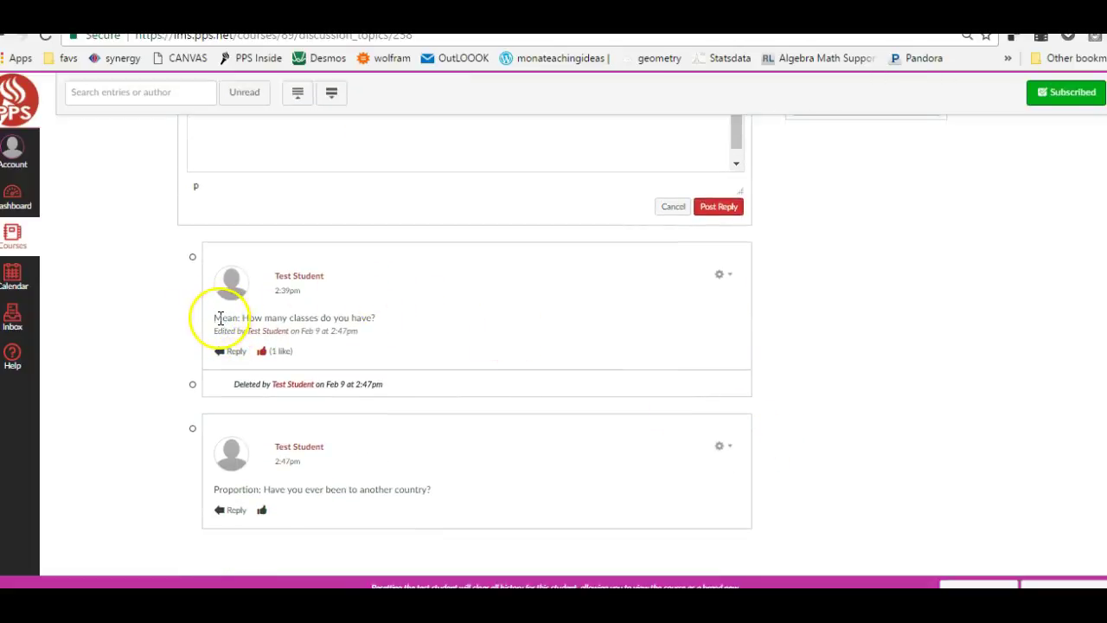
drag(217, 317, 240, 318)
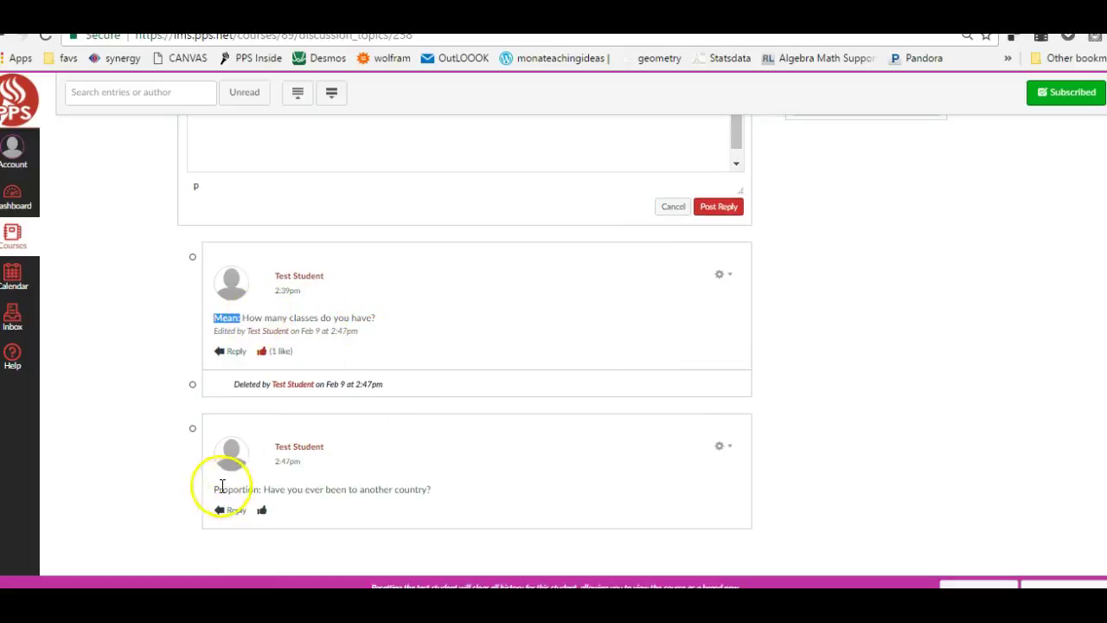
drag(216, 489, 257, 489)
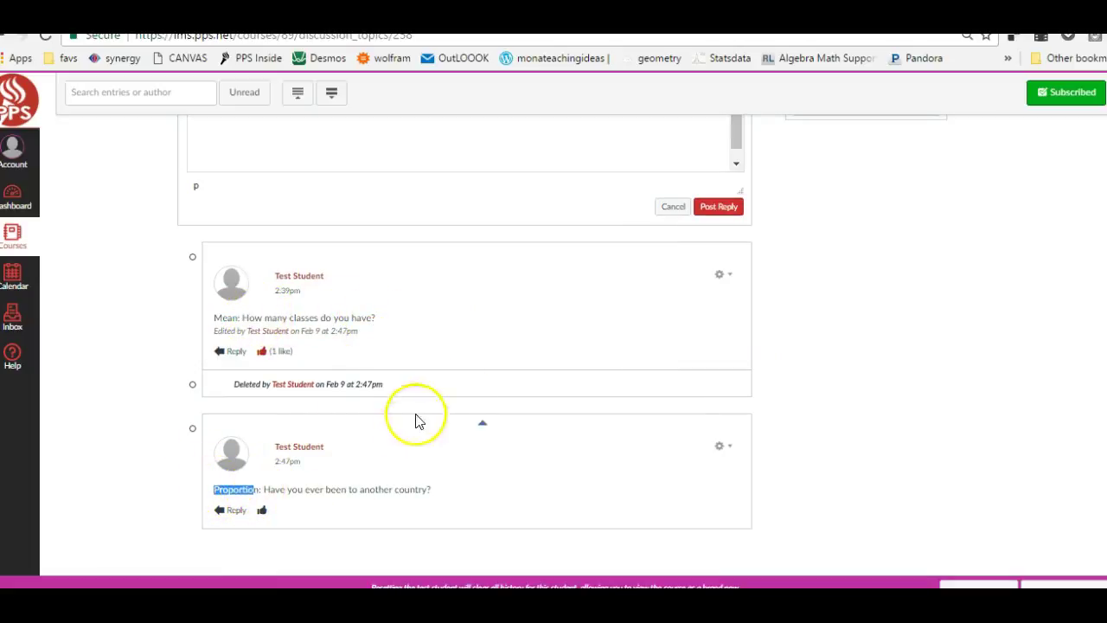
click(828, 385)
Step: Highlight instruction #2 about choosing two proportion and two mean questions, and clear the selection
scroll(835, 386, up, 5)
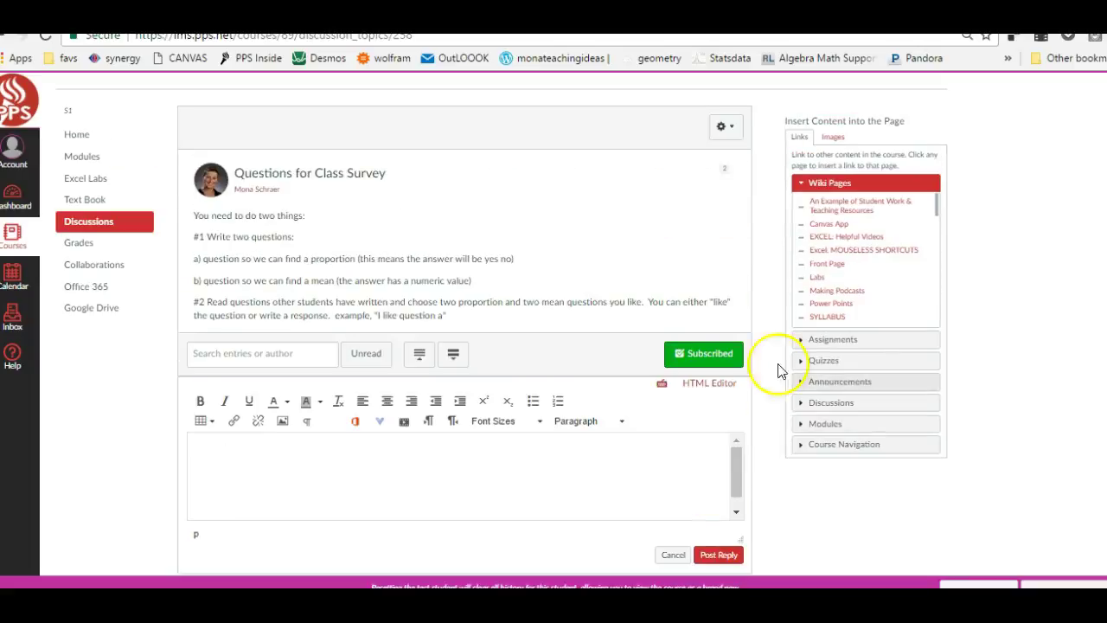
drag(192, 308, 463, 329)
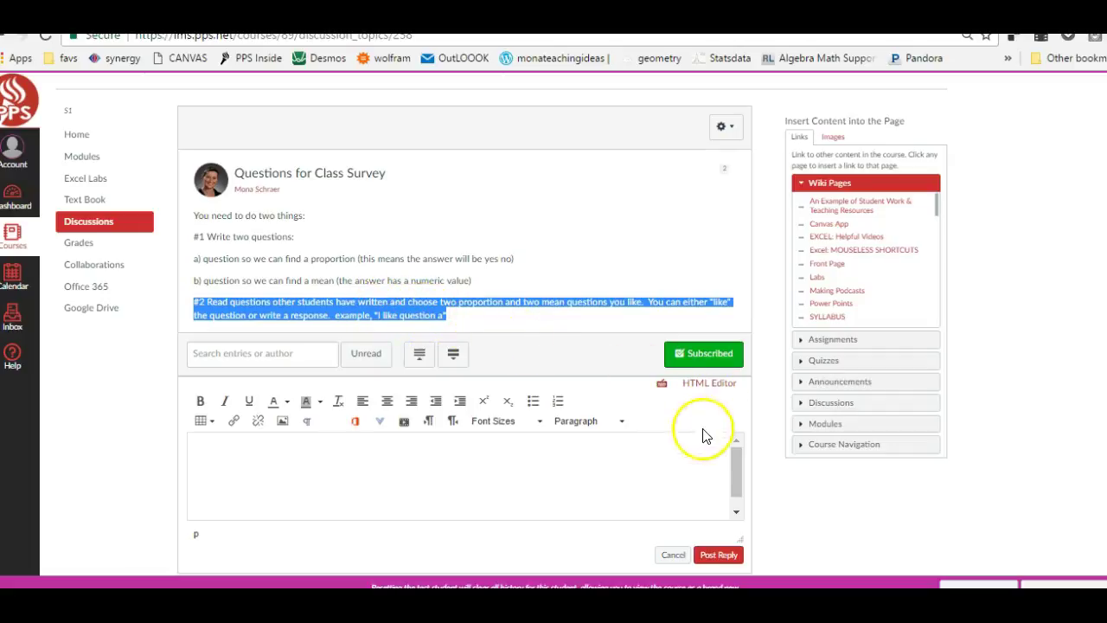
click(765, 486)
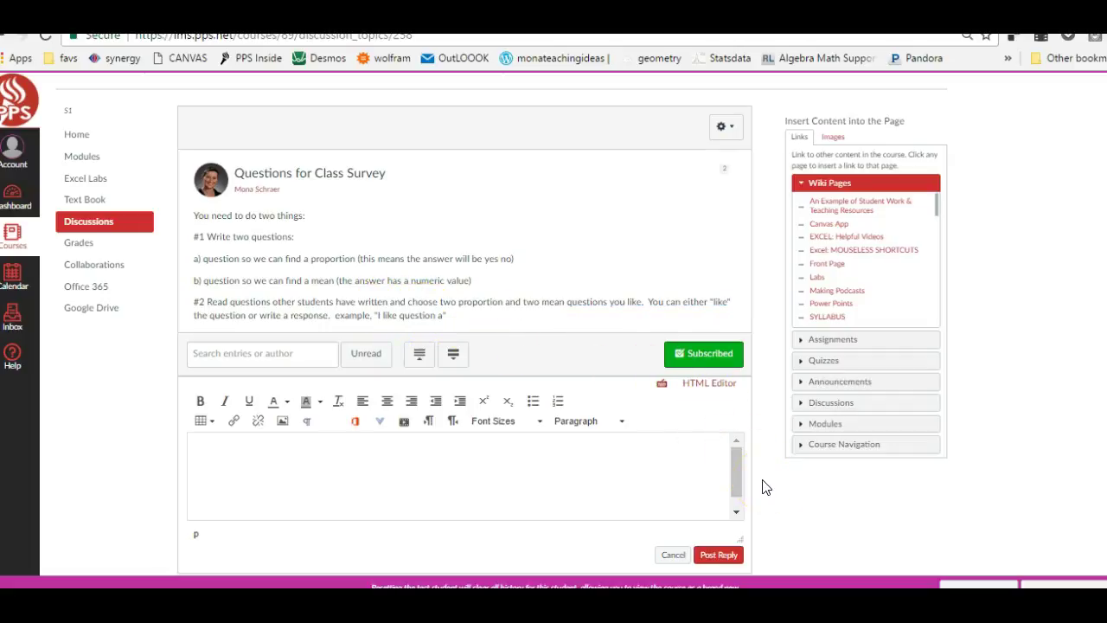
Step: Open a reply to the student post asking "Have you ever been to another country?"
scroll(765, 486, down, 4)
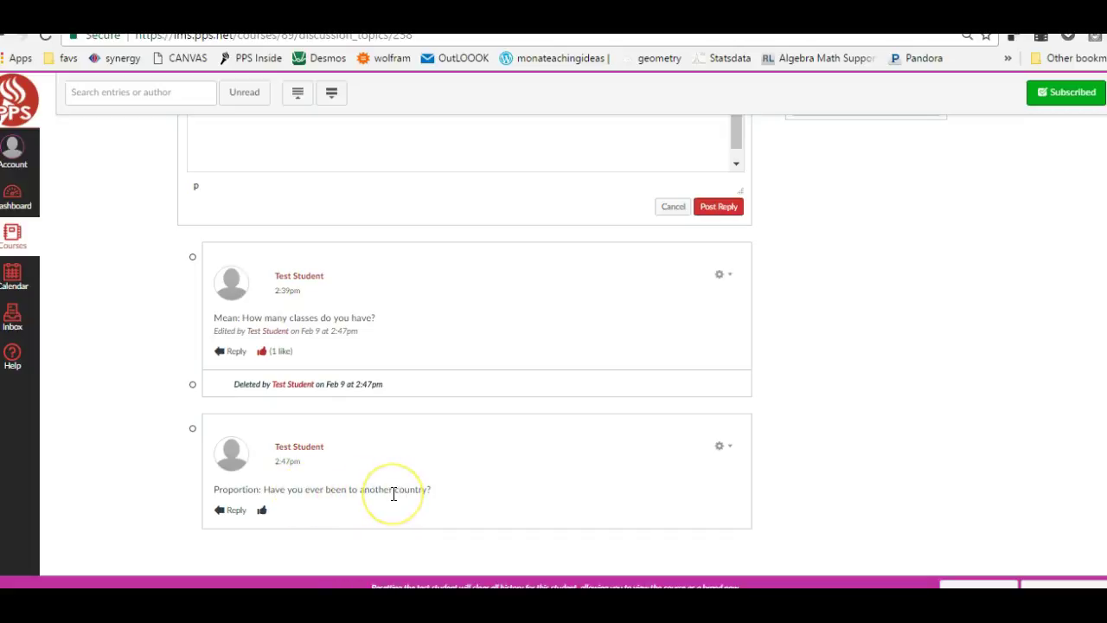
click(232, 510)
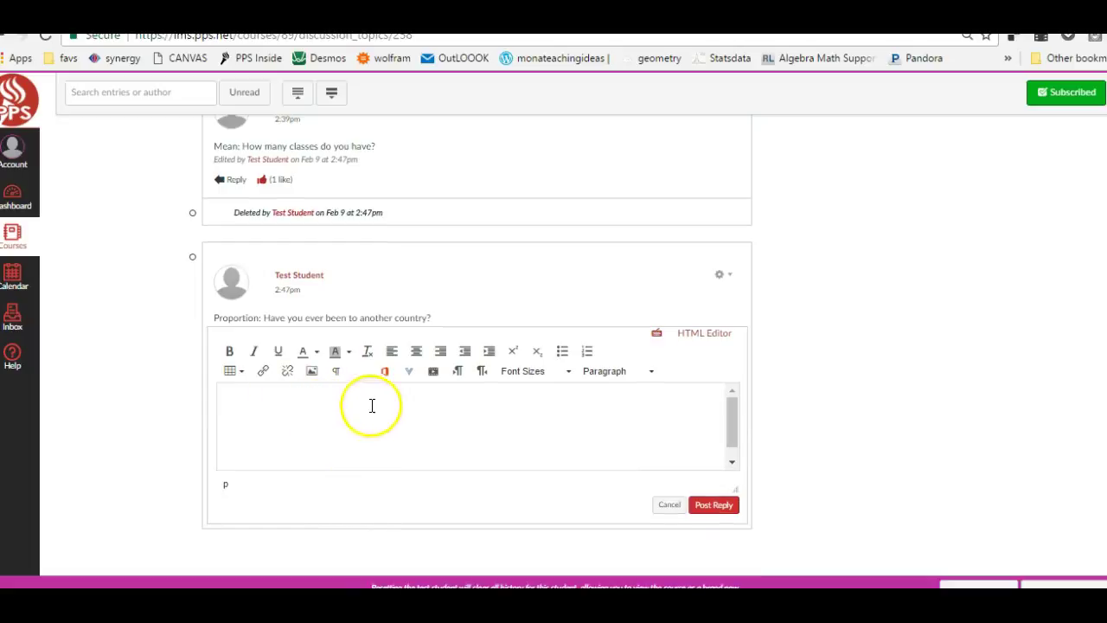
click(668, 418)
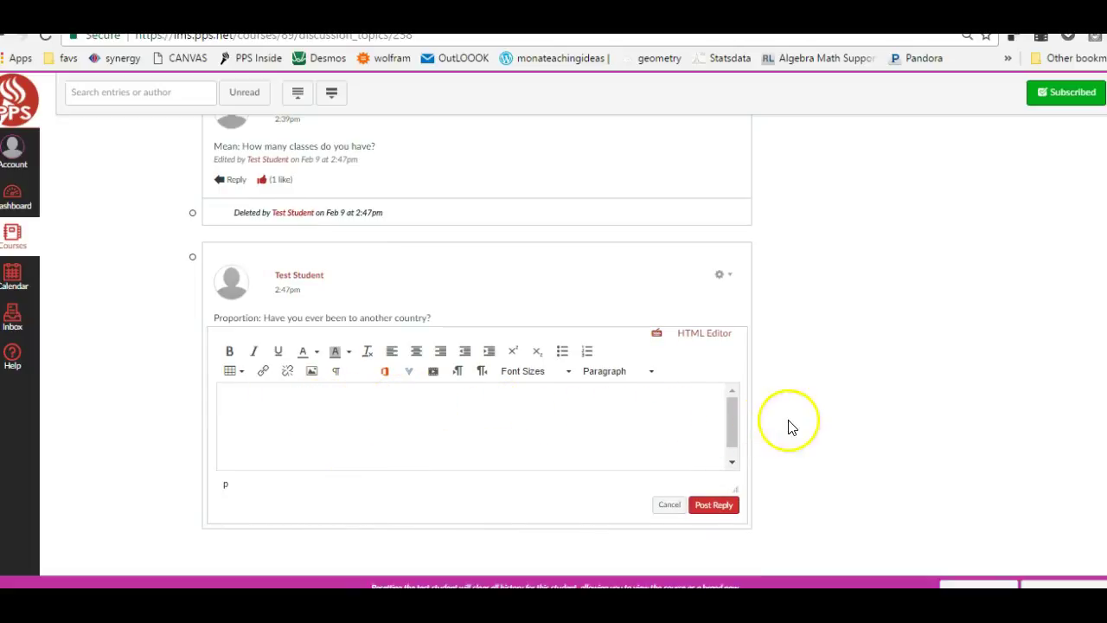